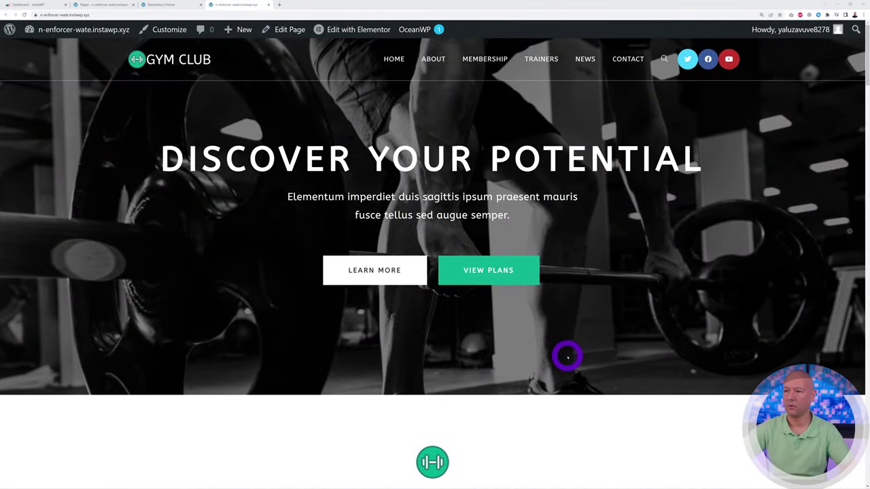
In the Elementor editor, paste a second copy of the lorem text into the Cardio Training description
scroll(590, 353, "down", 6)
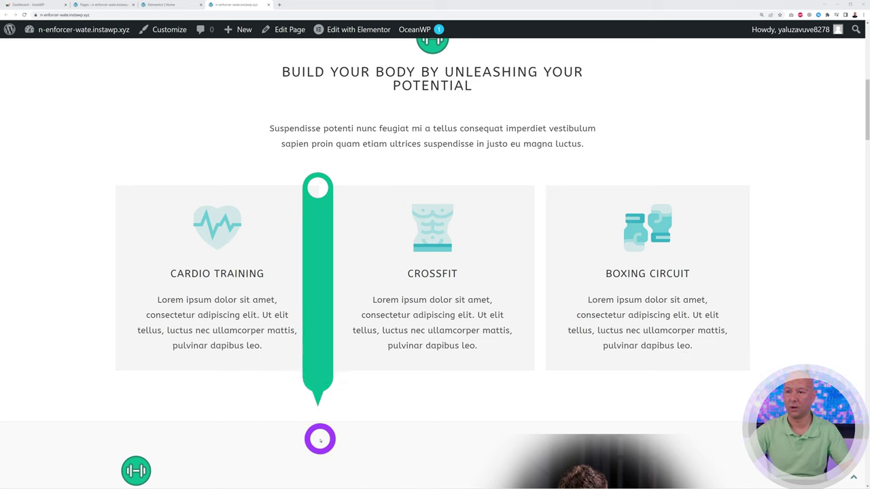
left_click(173, 5)
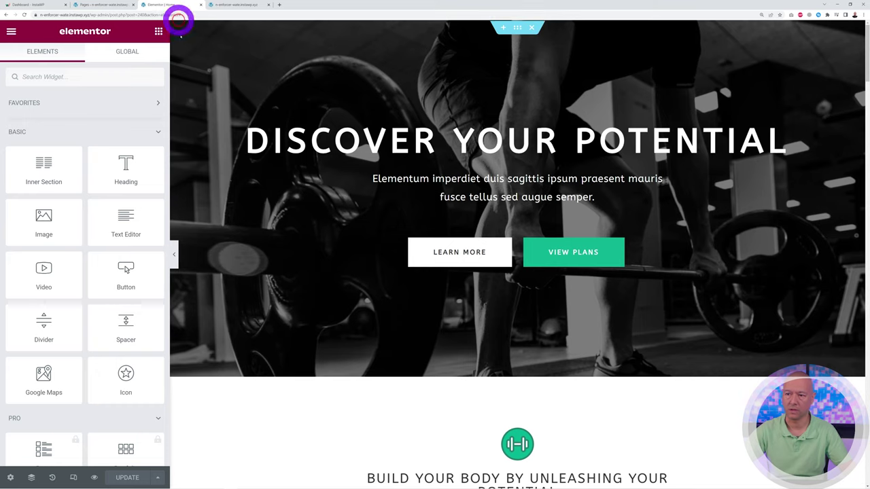
scroll(485, 282, "down", 7)
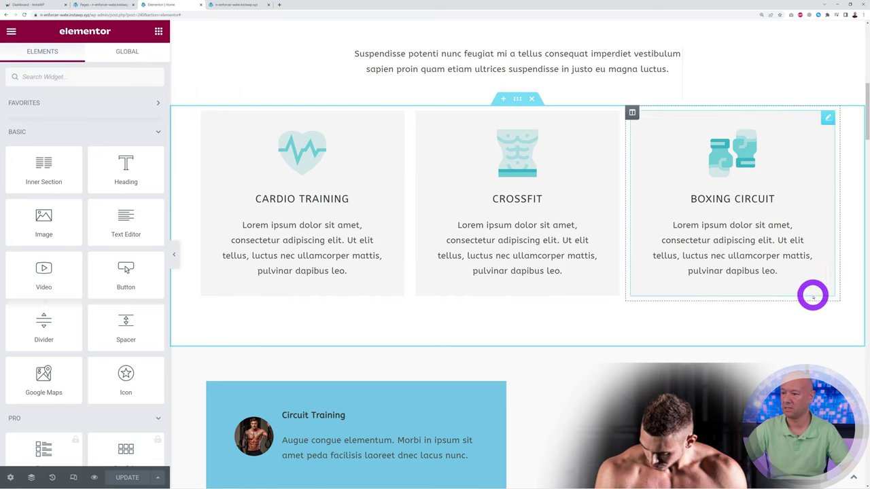
left_click(396, 121)
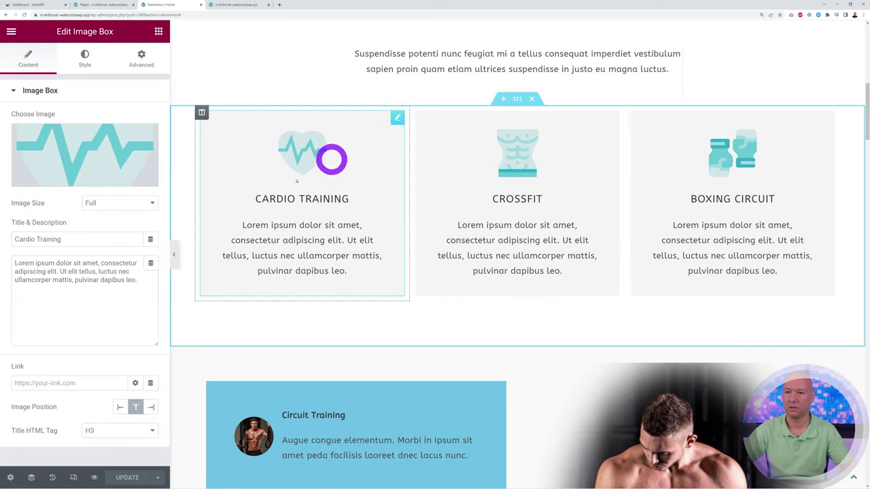
left_click_drag(145, 283, 36, 258)
key("ctrl+c")
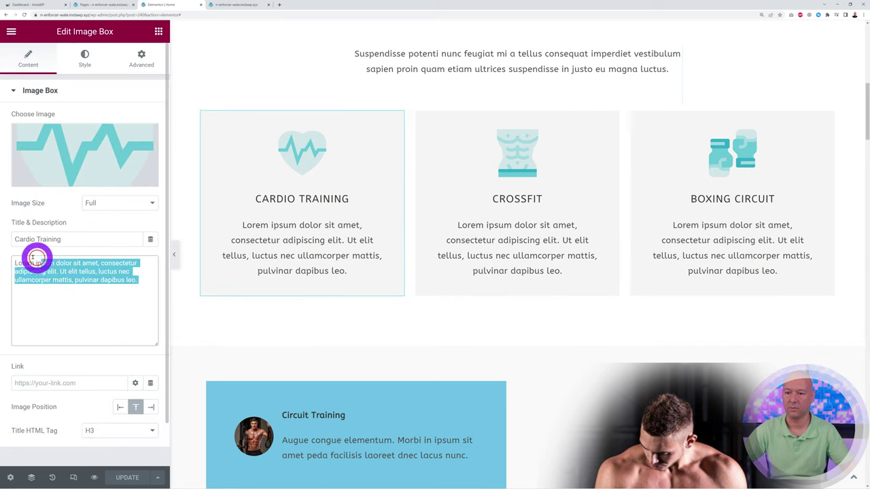
left_click(144, 333)
key("ctrl+v")
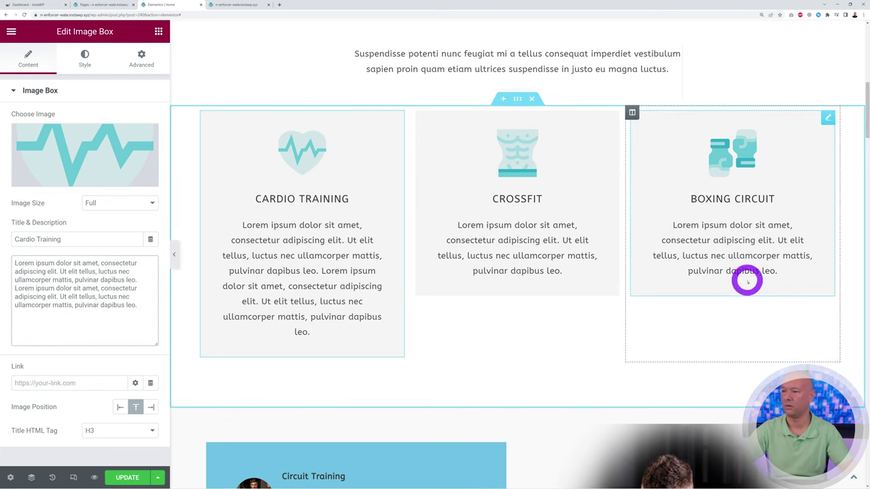
Paste extra lorem text into the Boxing Circuit description, then delete part of the added text
left_click(834, 120)
left_click(145, 297)
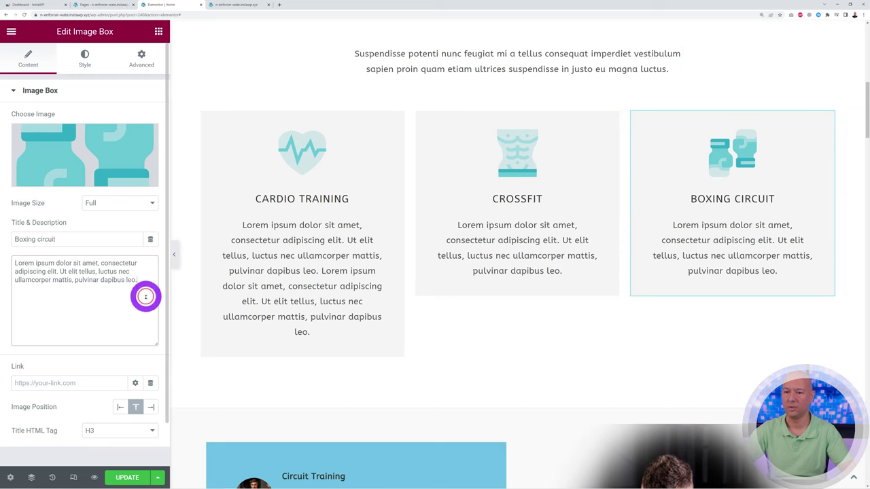
key("ctrl+v")
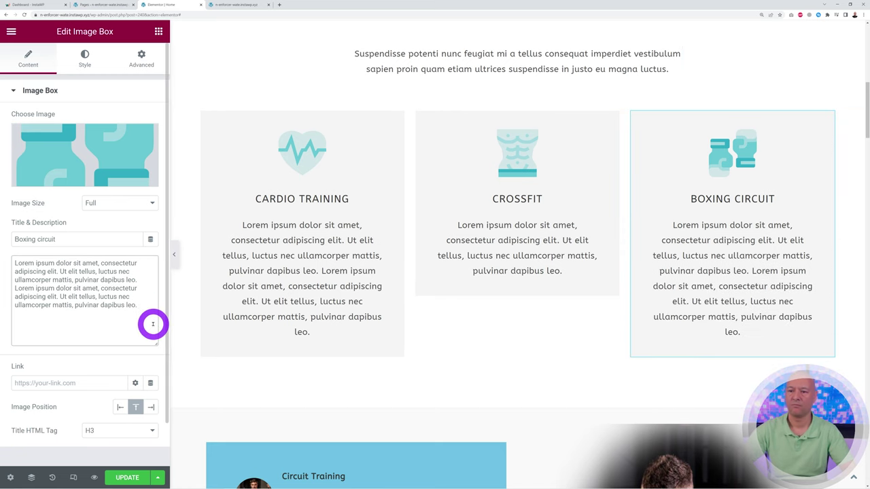
left_click_drag(80, 300, 146, 317)
key("BackSpace")
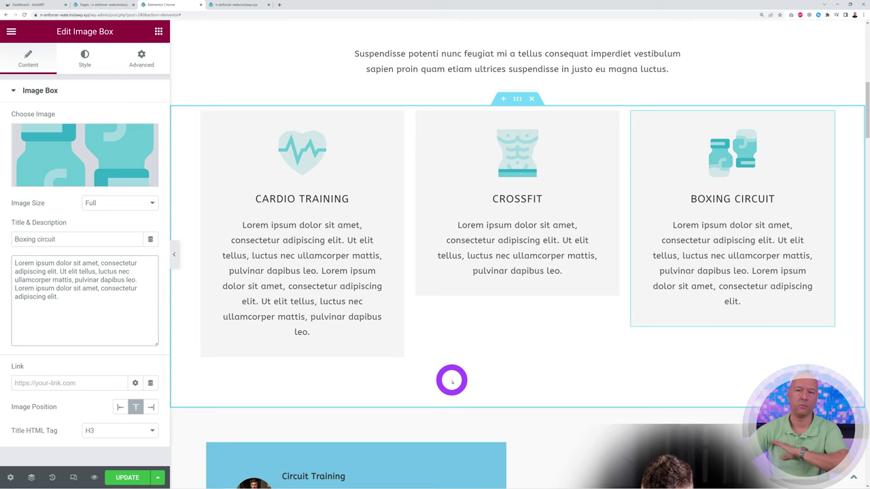
Search Plugins > Add New for 'happy addons' and install Happy Addons for Elementor
left_click(107, 6)
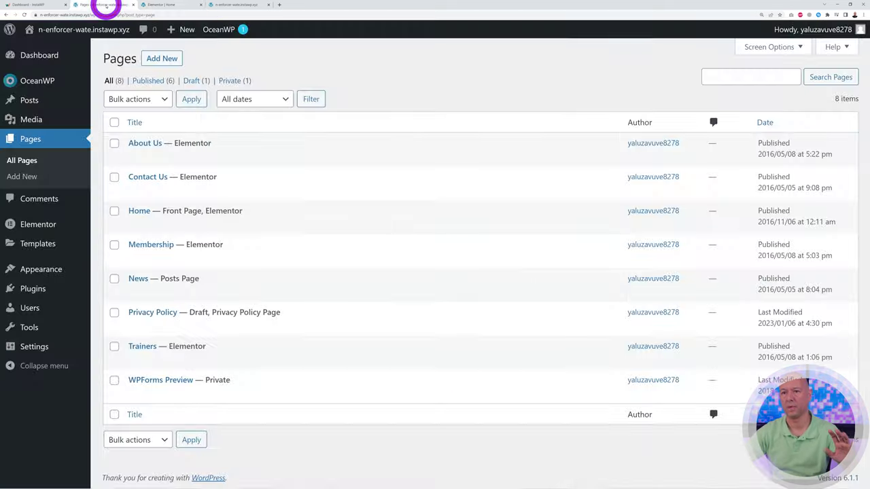
mouse_move(42, 289)
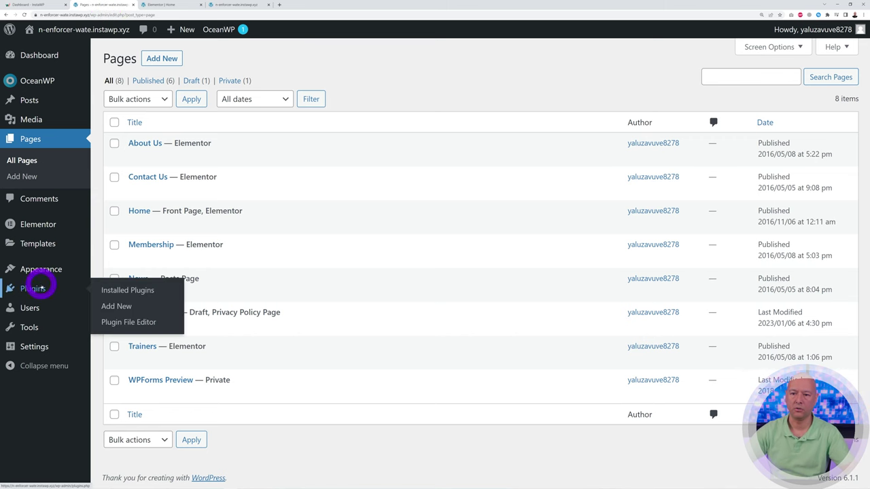
left_click(127, 307)
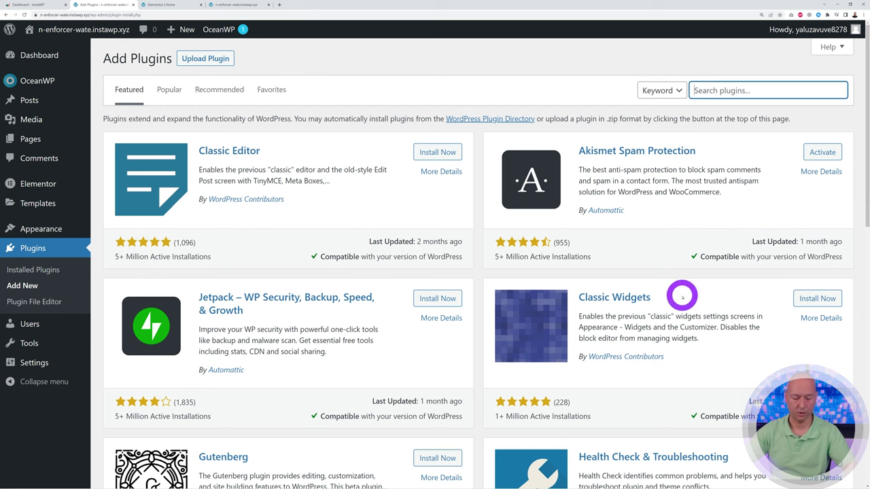
type("happy addons")
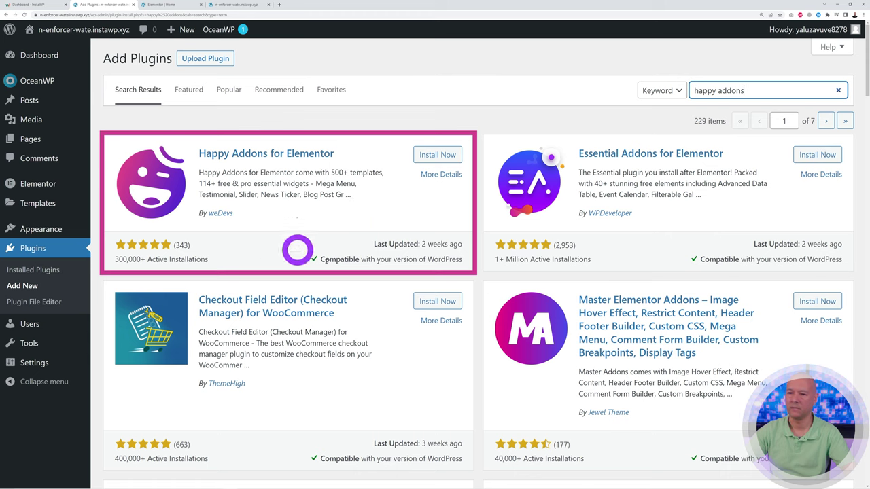
left_click(442, 153)
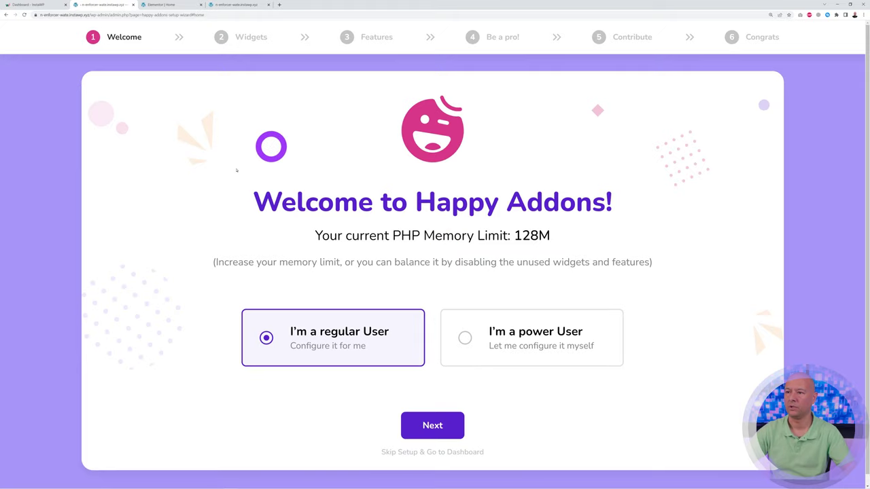
Skip the Happy Addons setup wizard, then save HappyAddons Features with Equal Height Column on
left_click(413, 453)
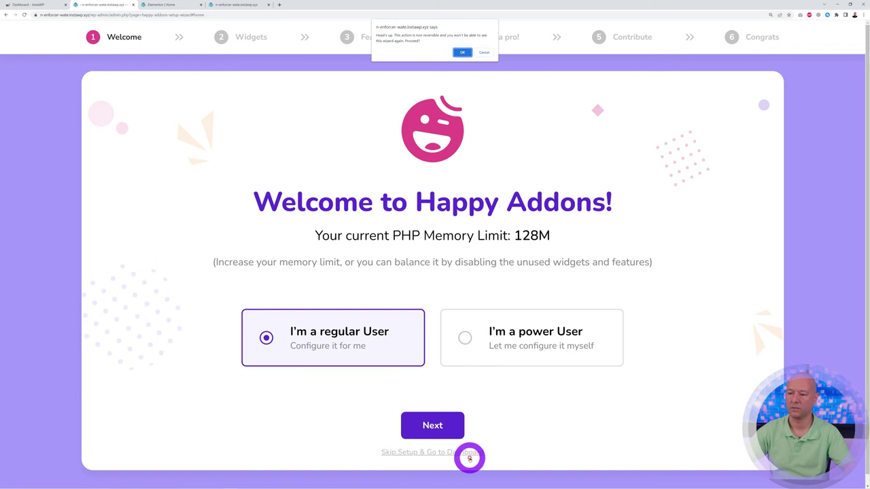
left_click(461, 52)
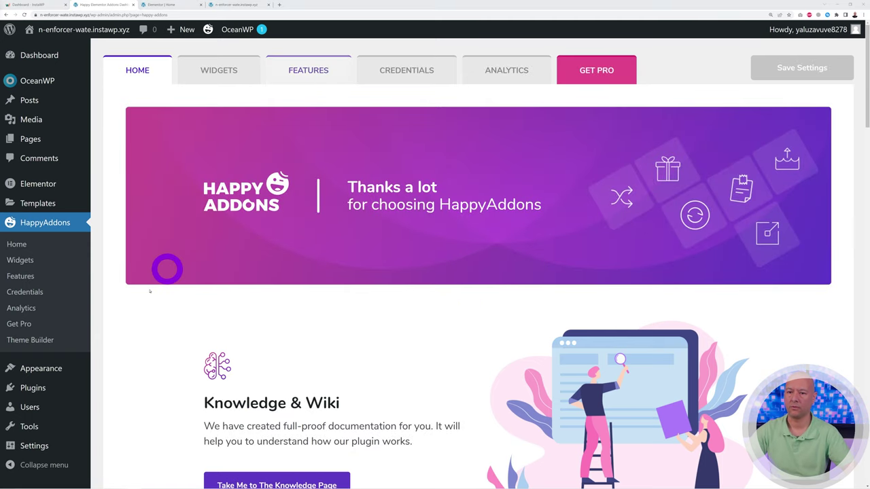
left_click(21, 276)
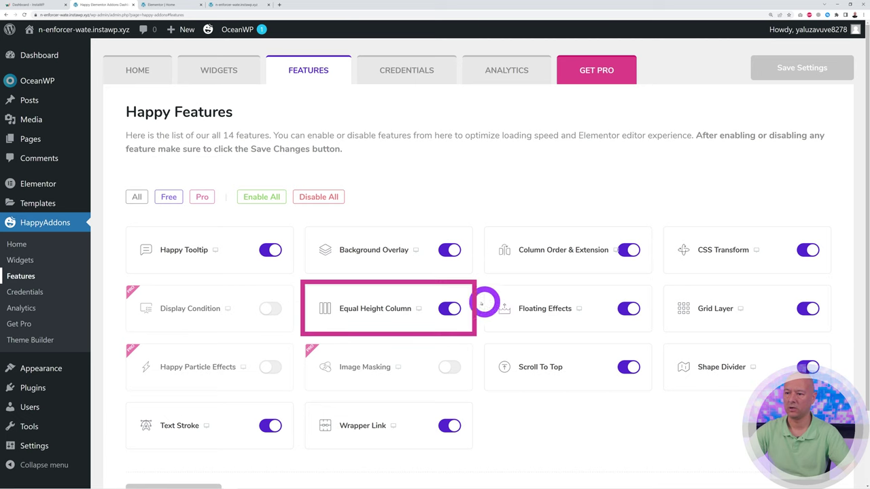
left_click(451, 308)
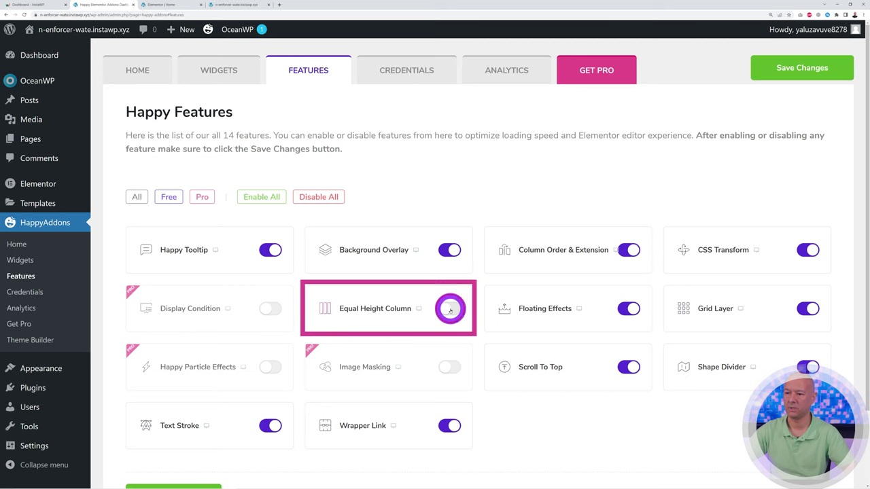
left_click(450, 309)
left_click(787, 68)
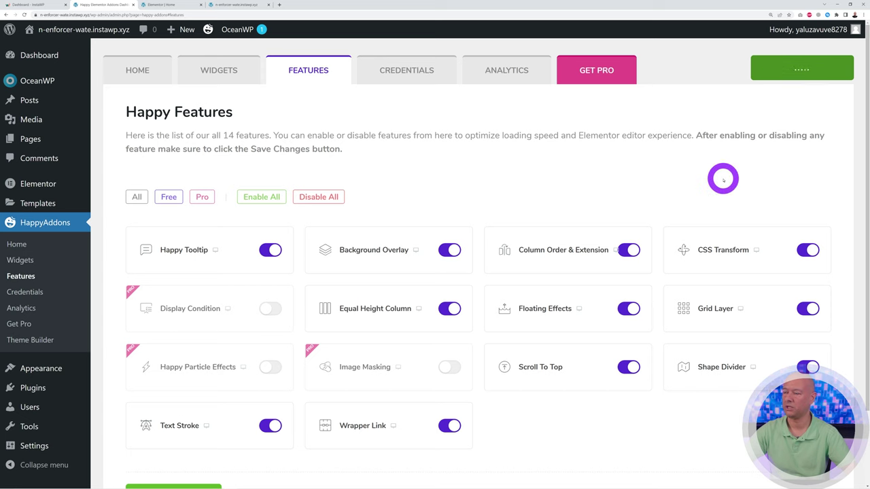
Reload the Elementor editor for the Home page so Happy Addons features load
left_click(171, 5)
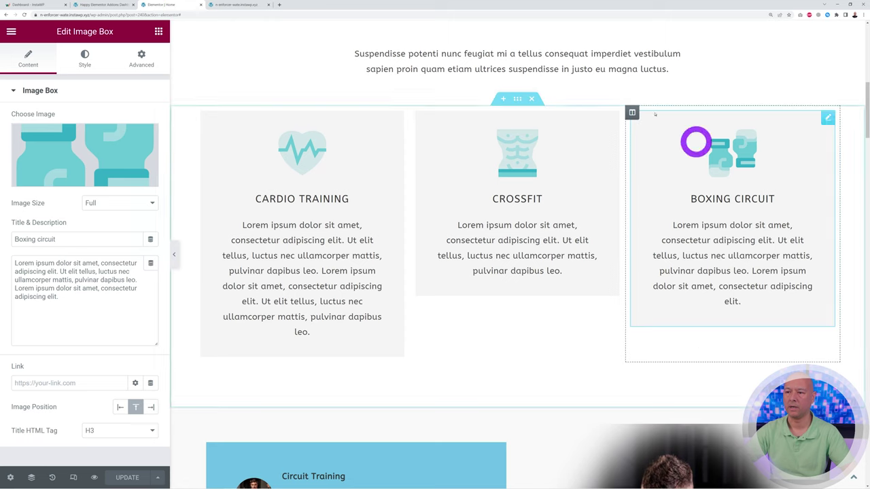
left_click(24, 14)
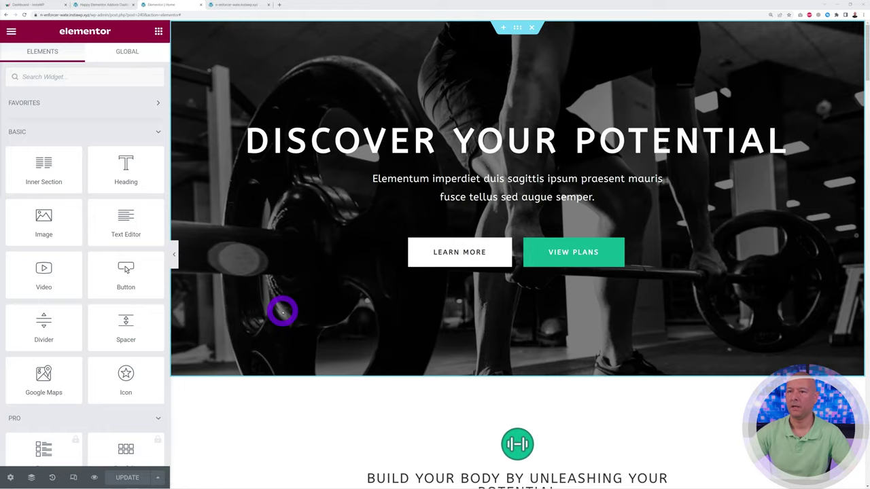
scroll(281, 309, "down", 5)
scroll(283, 311, "down", 2)
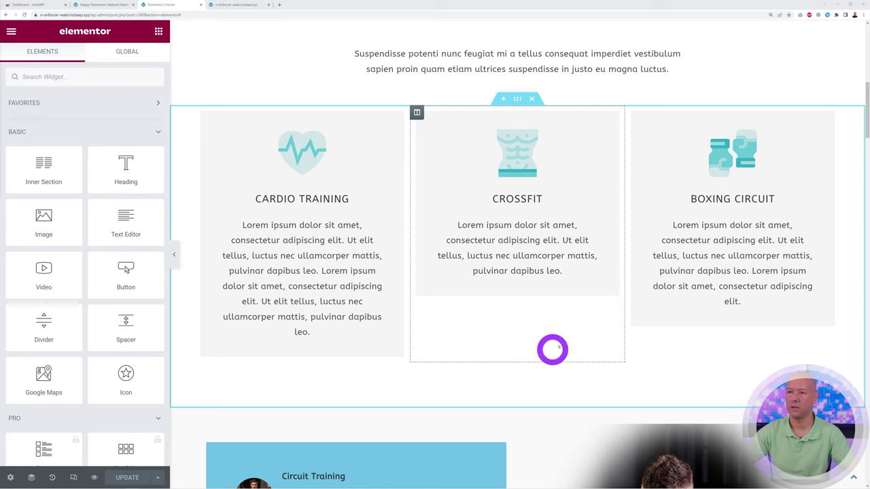
Enable Equal Height for Image Box widgets in the three-card section's Advanced settings
left_click(518, 100)
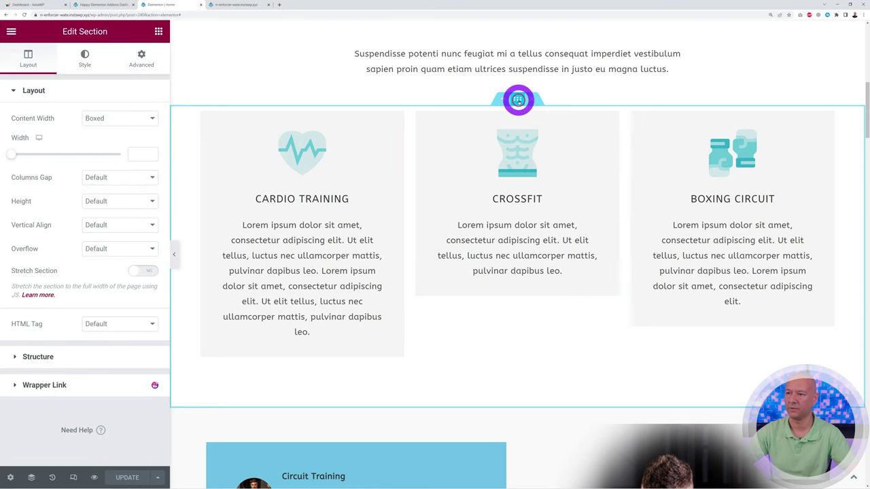
left_click(144, 61)
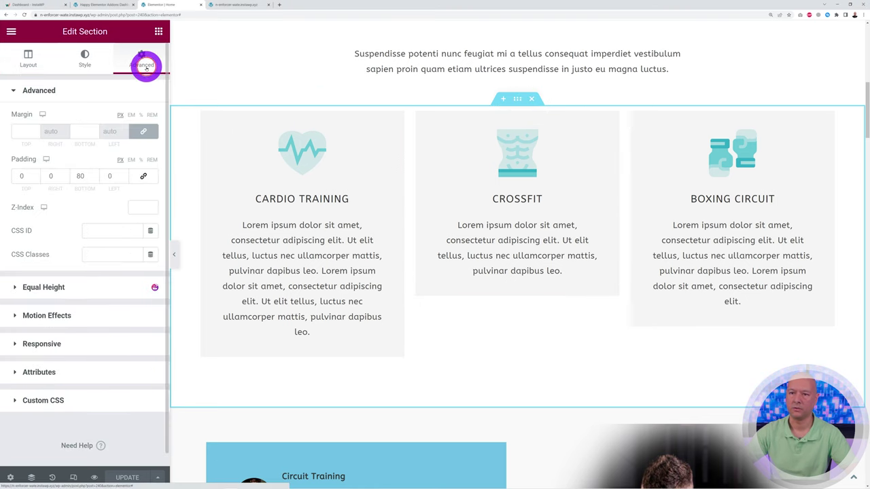
left_click(44, 288)
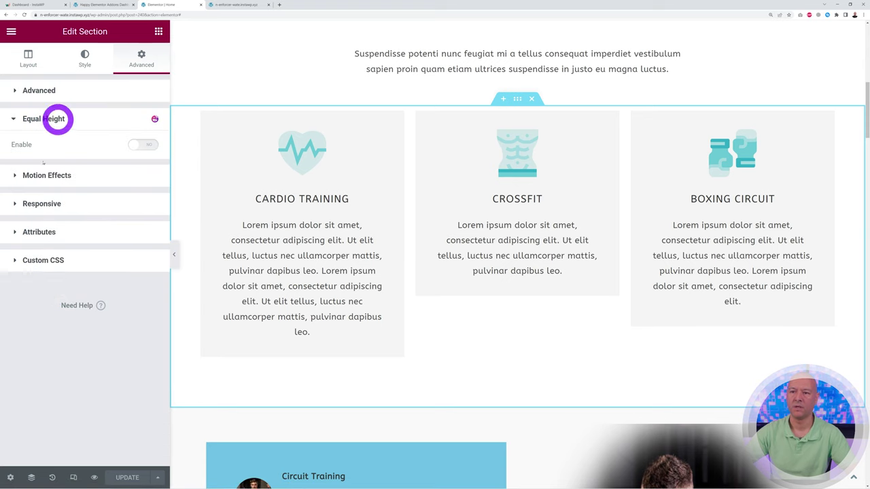
left_click(137, 144)
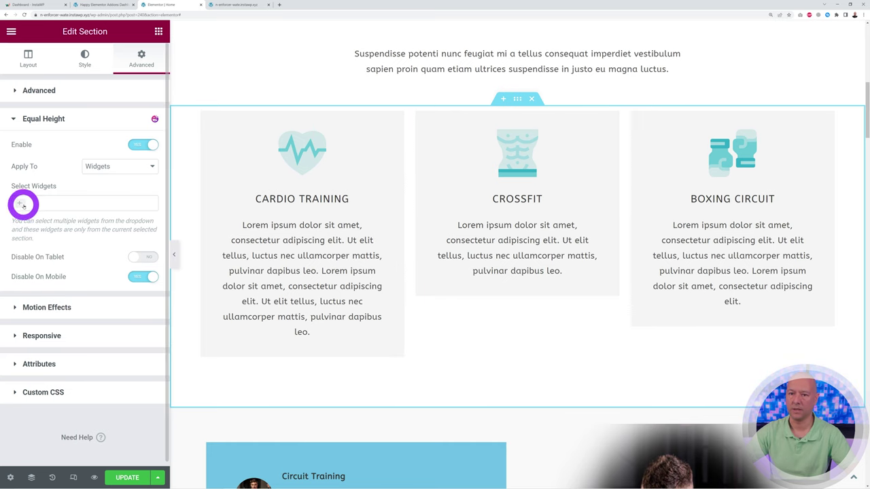
left_click(21, 204)
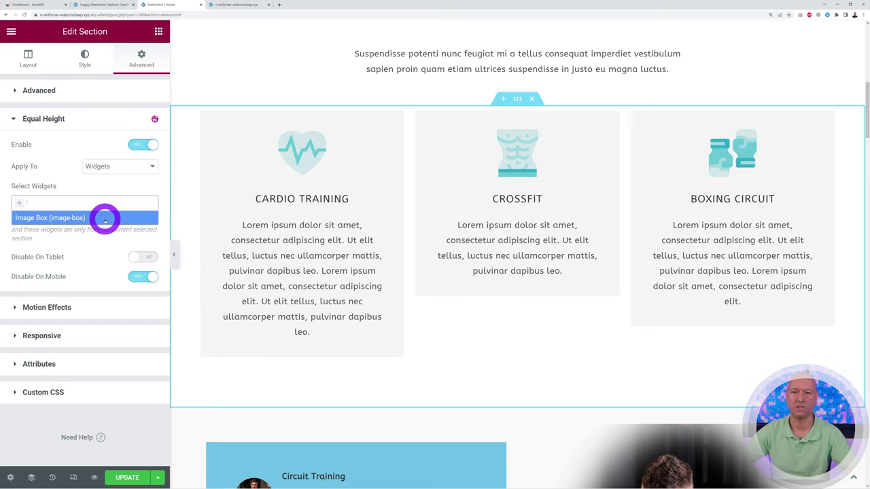
left_click(75, 217)
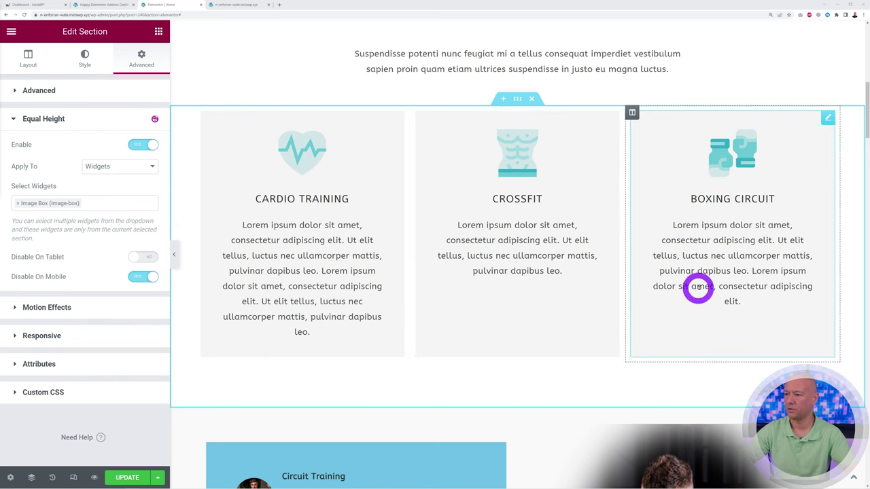
scroll(700, 287, "down", 5)
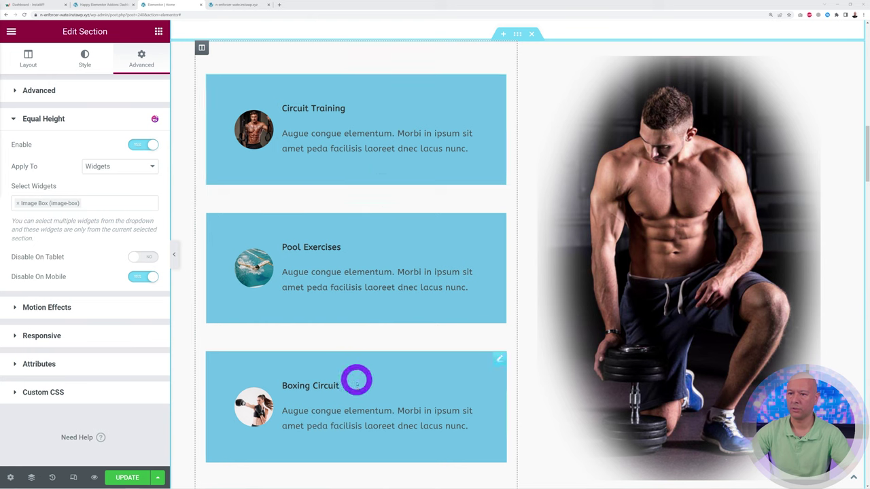
Paste a second copy of the lorem text into the Circuit Training description
left_click(500, 82)
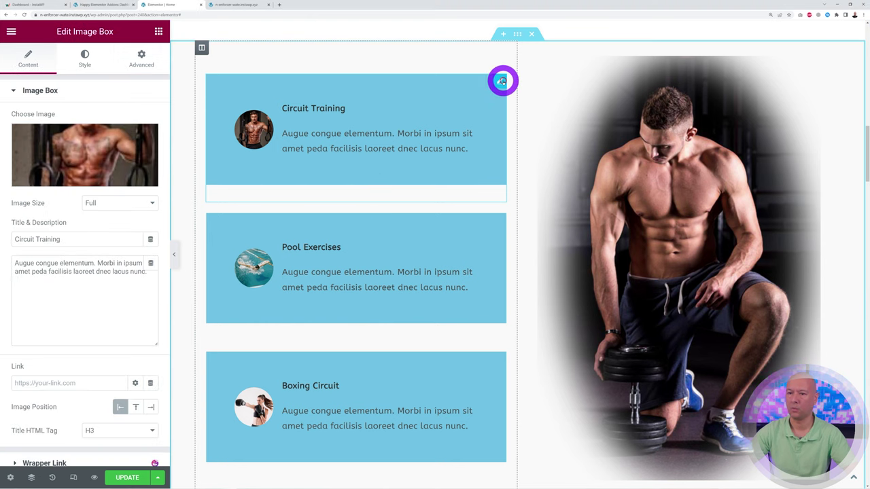
triple_click(115, 271)
key("ctrl+c")
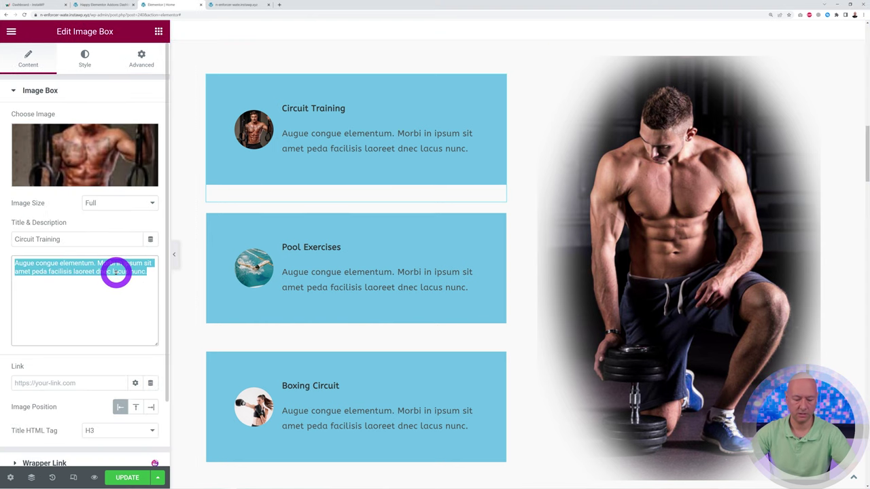
left_click(112, 294)
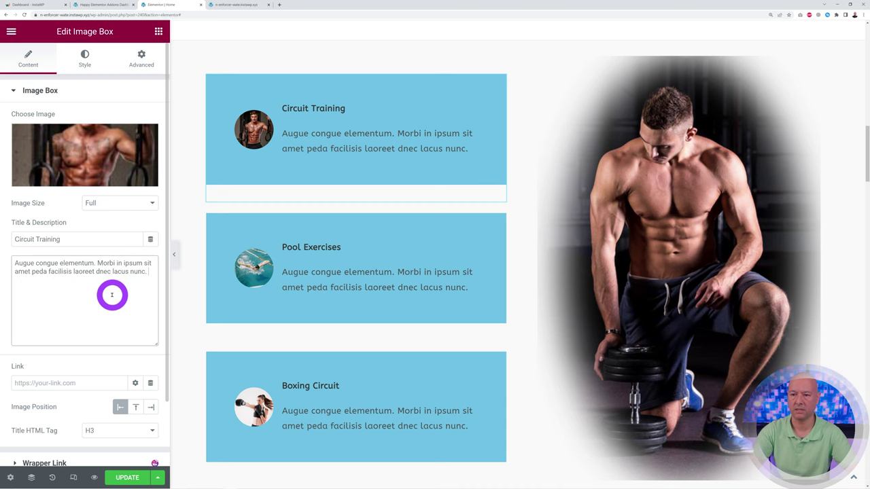
key("ctrl+v")
scroll(443, 297, "down", 2)
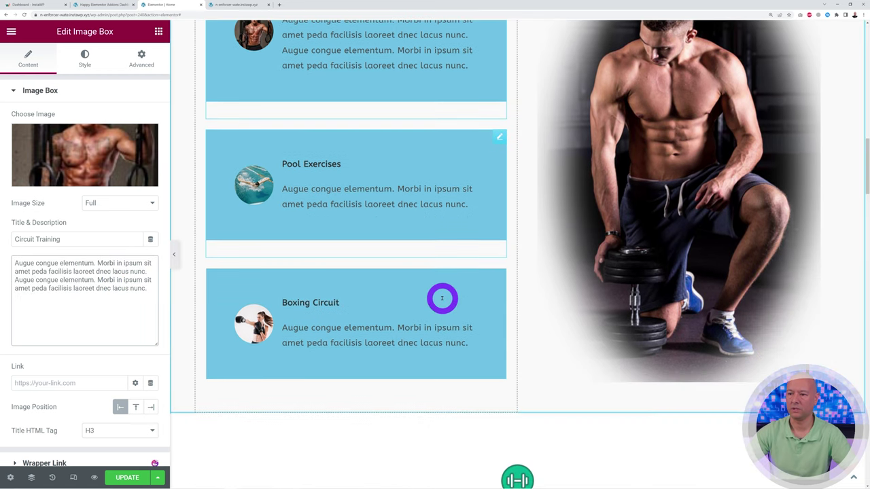
scroll(442, 297, "up", 1)
scroll(388, 265, "up", 1)
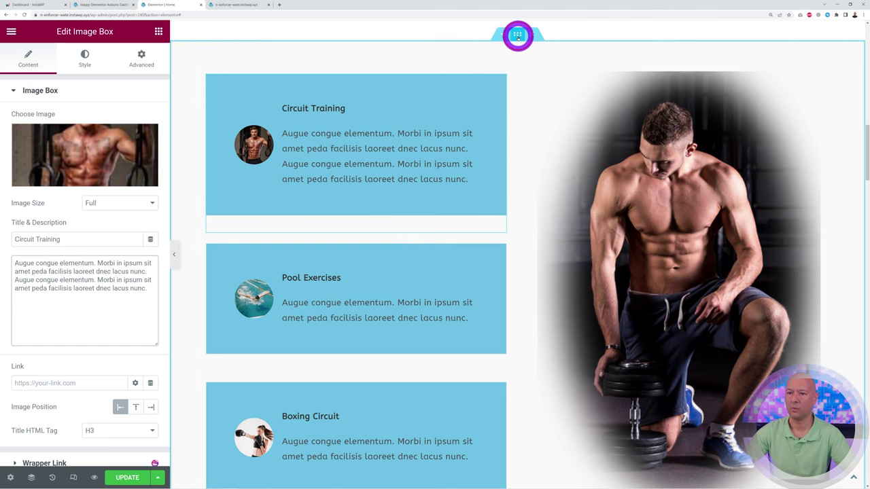
Enable Equal Height for Image Box widgets in the vertical boxes section's Advanced settings
left_click(518, 35)
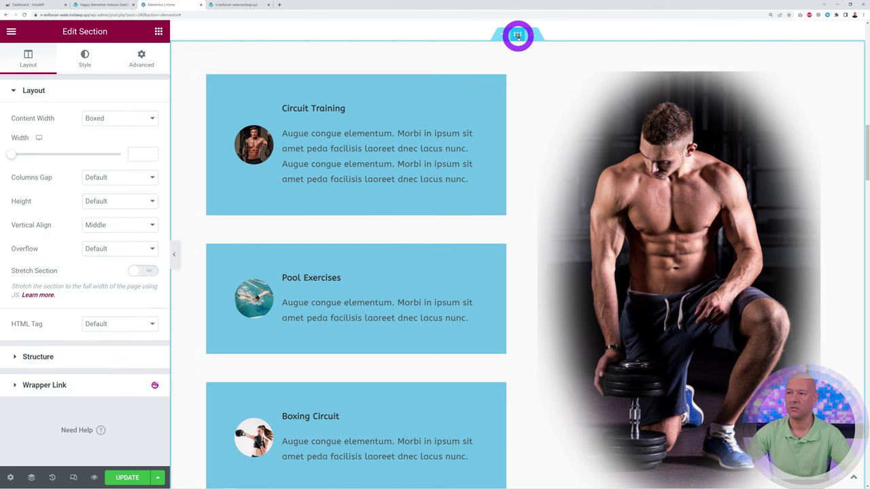
left_click(137, 64)
left_click(54, 291)
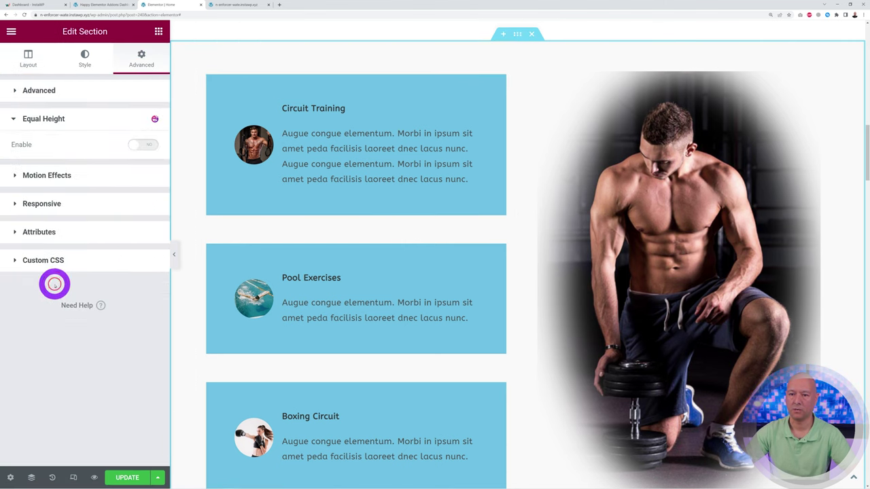
left_click(141, 144)
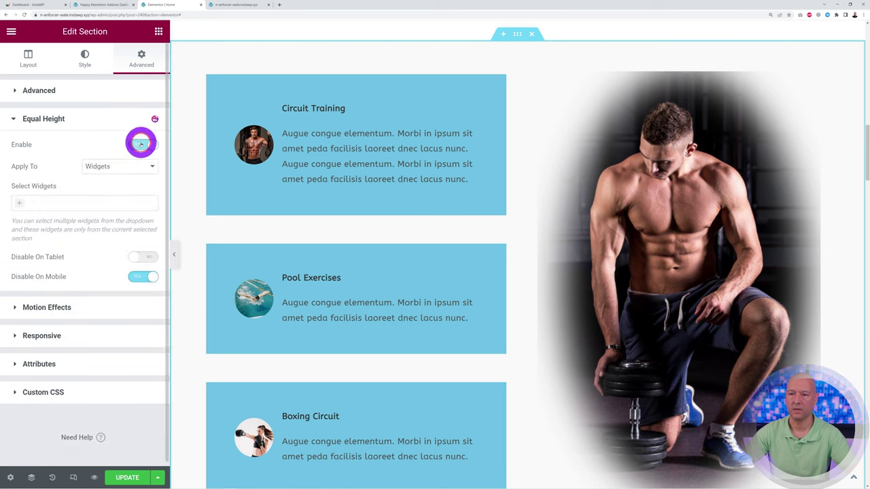
left_click(18, 208)
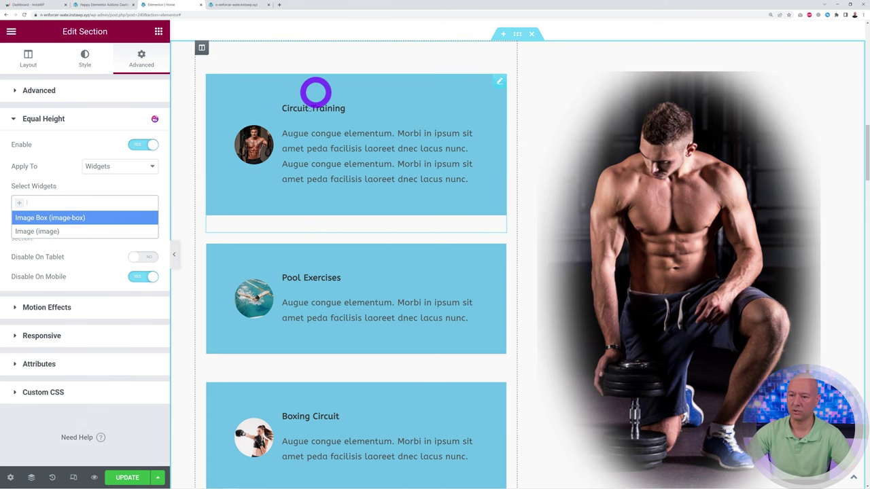
left_click(91, 218)
scroll(605, 349, "down", 3)
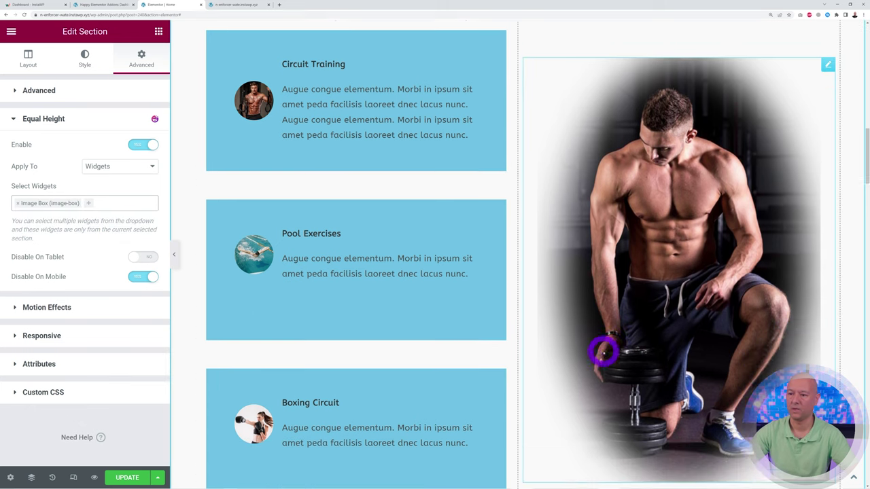